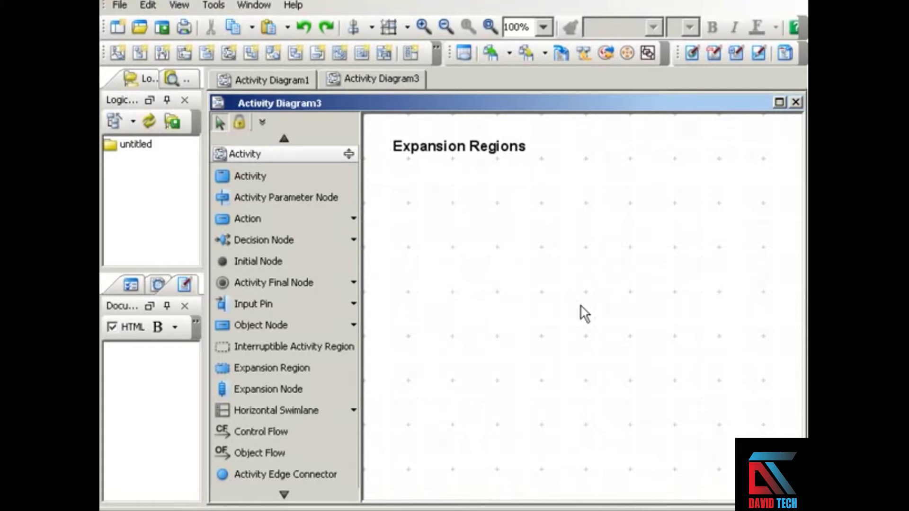
Place a 'Receive returned cars' action at the diagram's top-left and adjust its size.
left_click(322, 220)
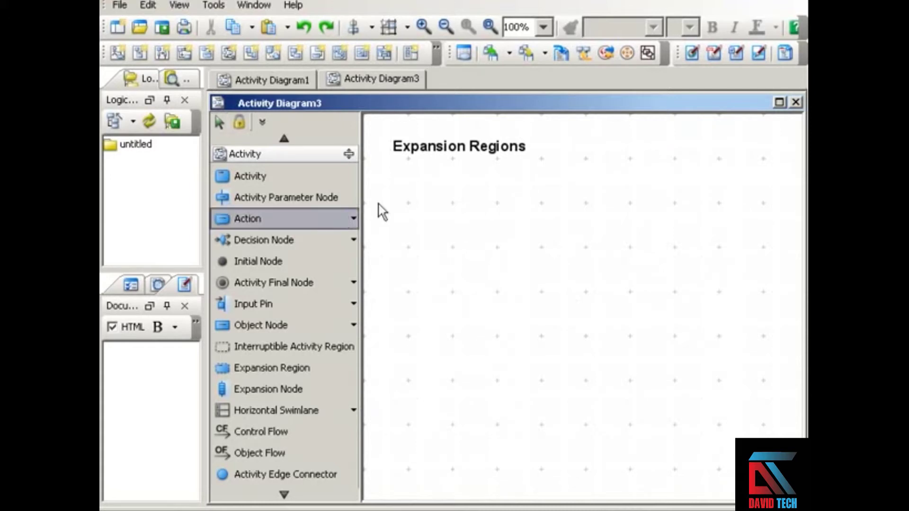
left_click(401, 182)
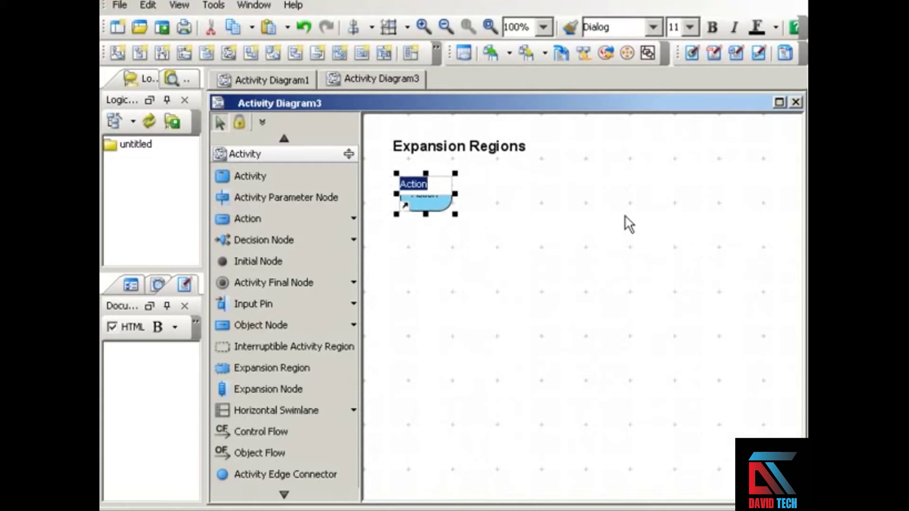
type("Receive")
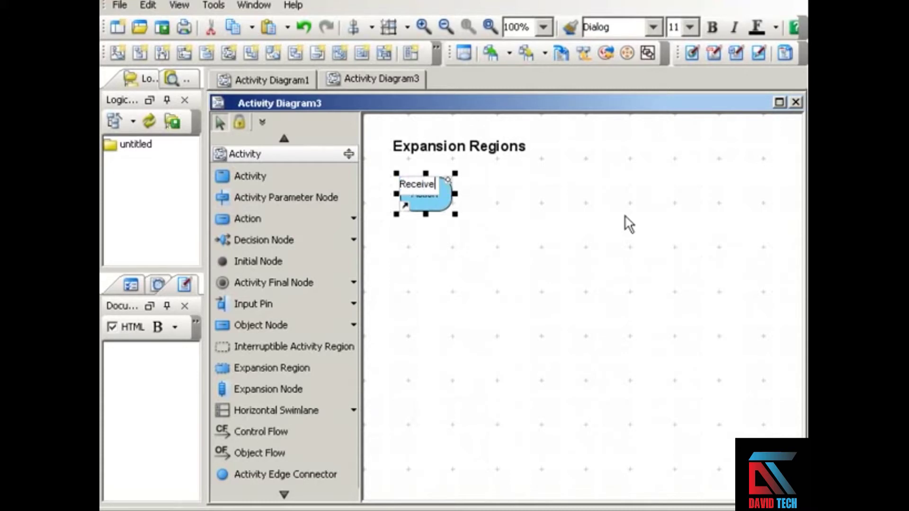
type(" returned")
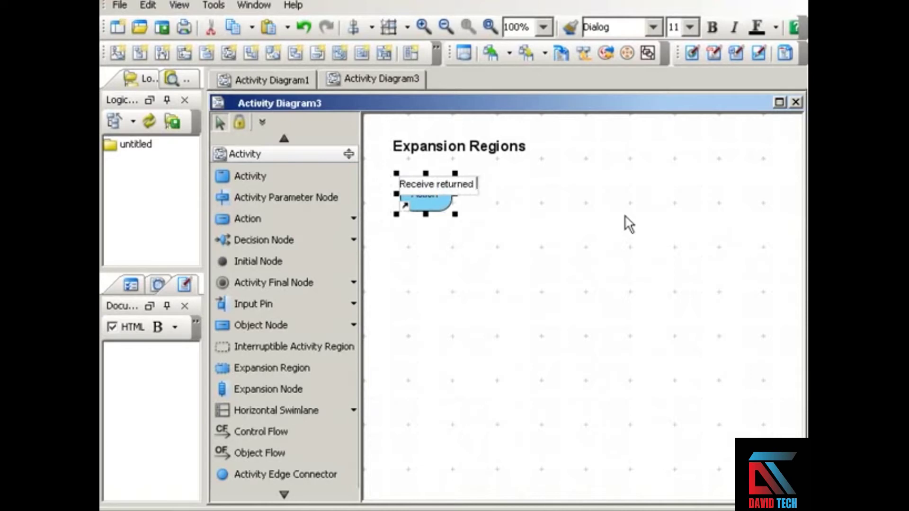
type(" cars")
key("Return")
left_click_drag(471, 205, 465, 192)
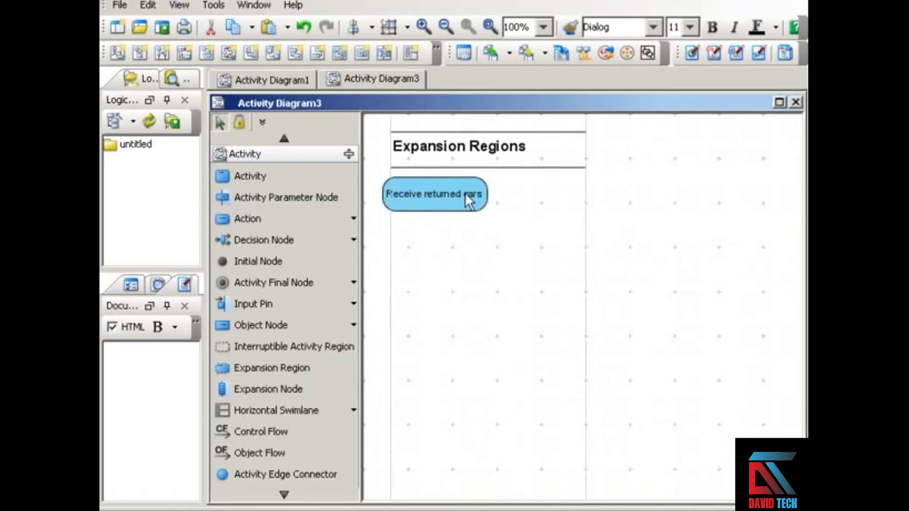
left_click(599, 236)
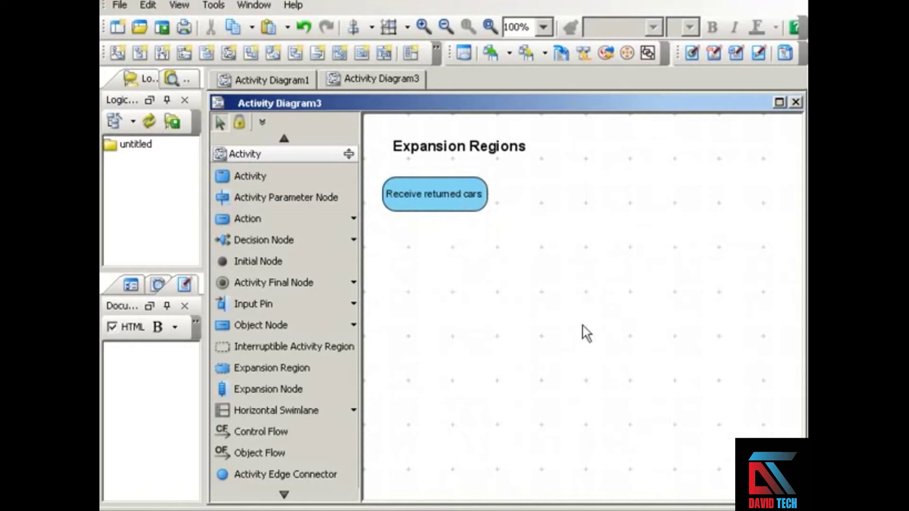
left_click(281, 367)
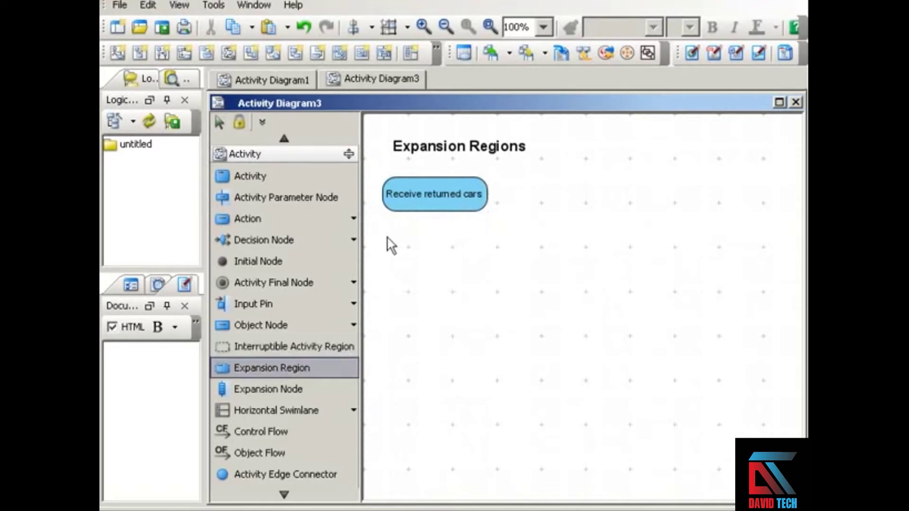
Draw an expansion region below 'Receive returned cars', label it 'iterative', and nudge it into place.
left_click_drag(388, 241, 764, 347)
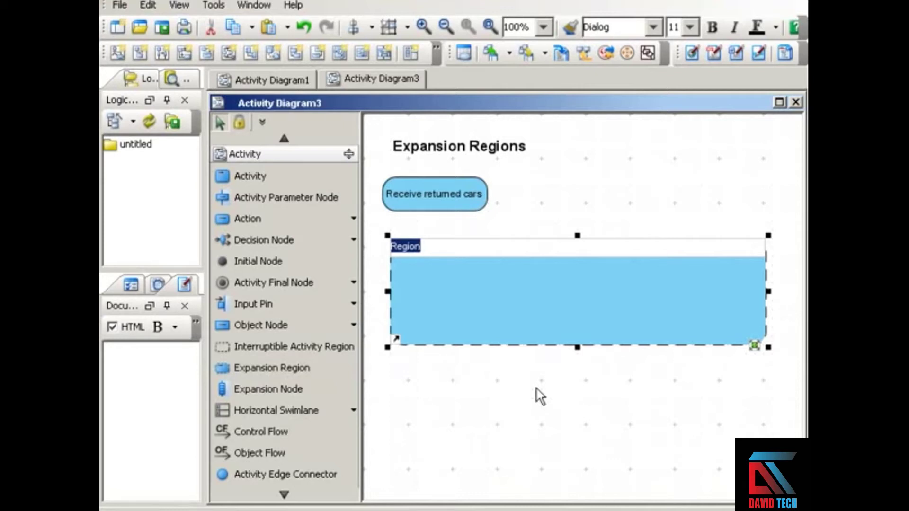
key("Return")
type("er")
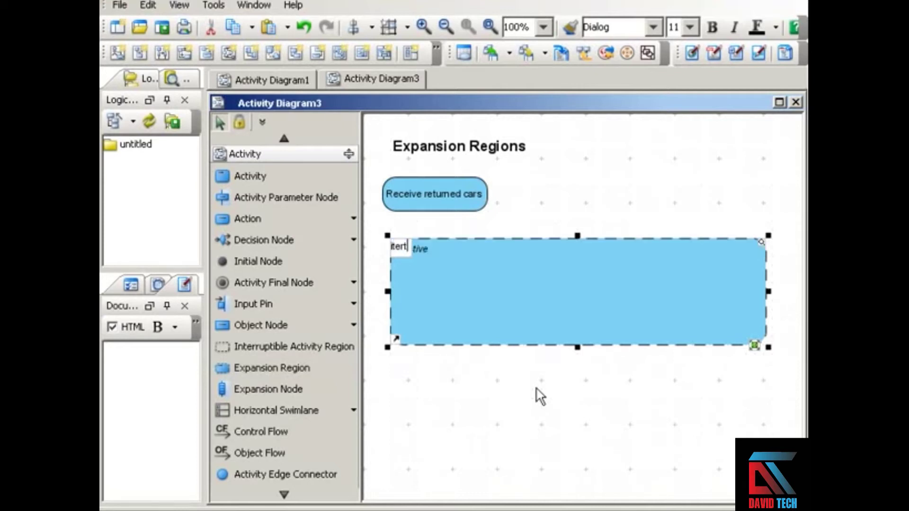
type("ative")
key("Return")
left_click_drag(521, 315, 513, 324)
Place an expansion node on the top border of the iterative region.
left_click(419, 364)
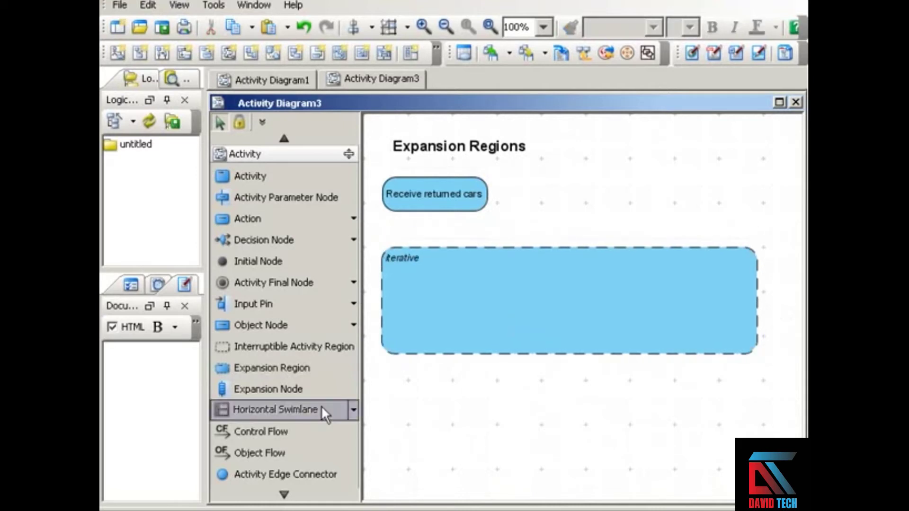
left_click(297, 390)
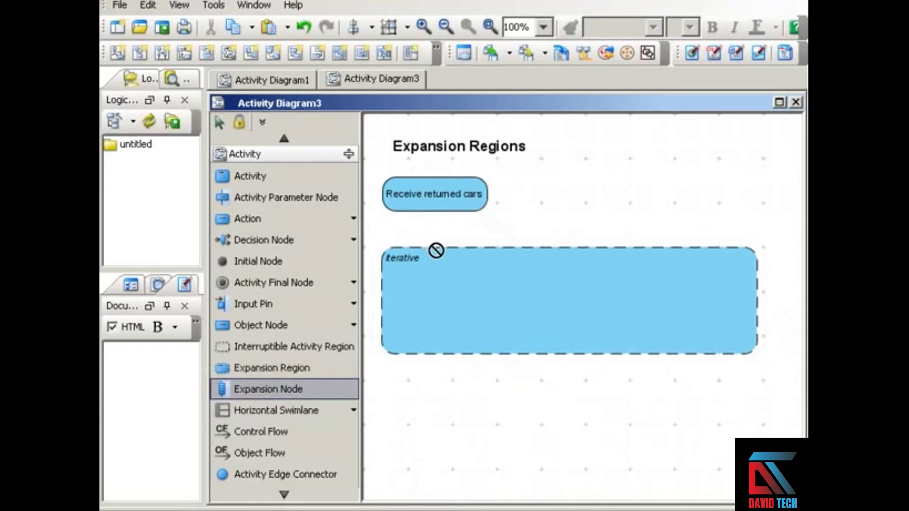
left_click(435, 248)
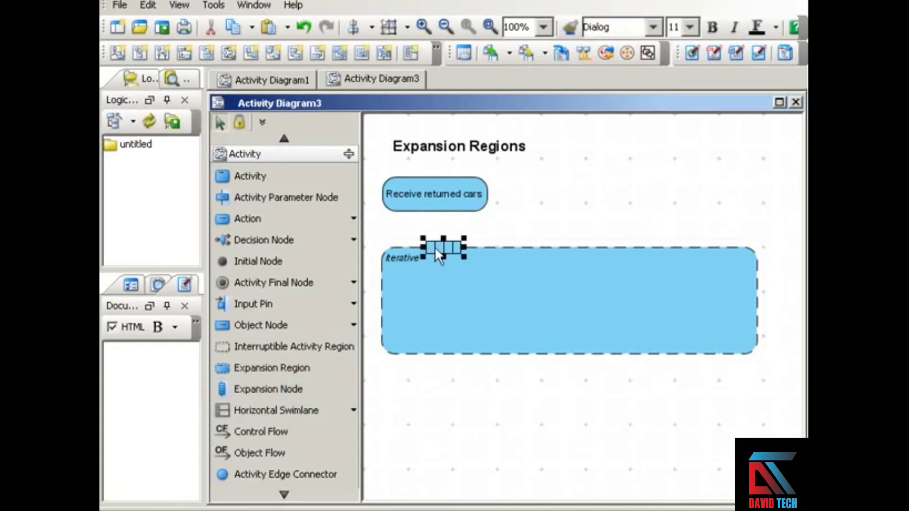
left_click_drag(440, 245, 429, 245)
Draw an object flow from 'Receive returned cars' to the node, labelled 'dirty cars'.
left_click(260, 452)
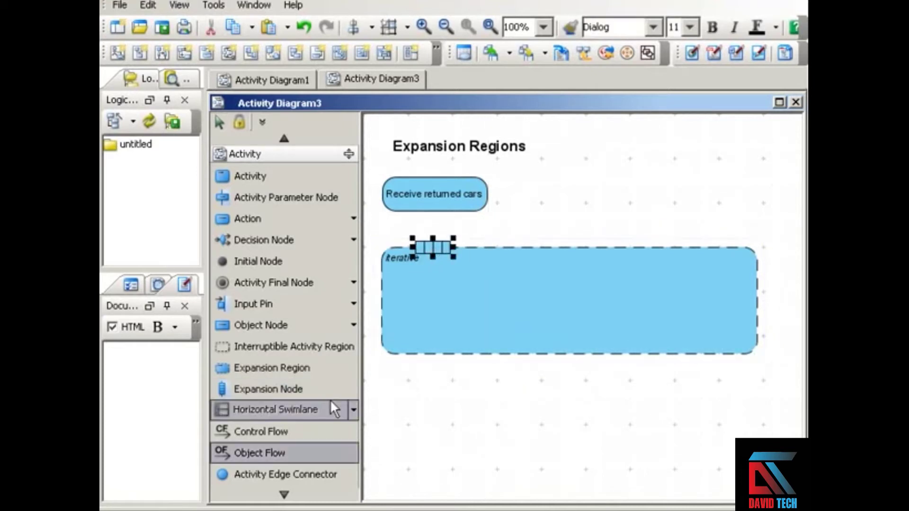
left_click_drag(439, 200, 429, 250)
type("dirty")
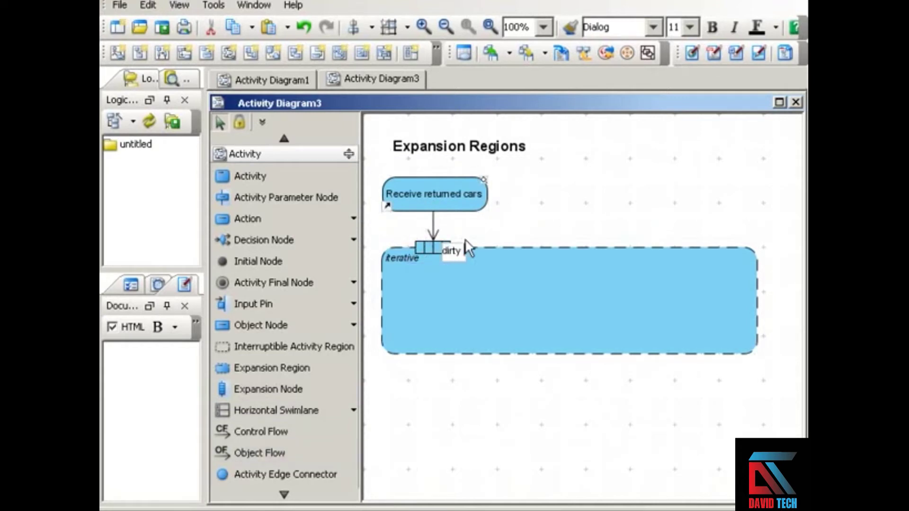
type("cars")
key("Return")
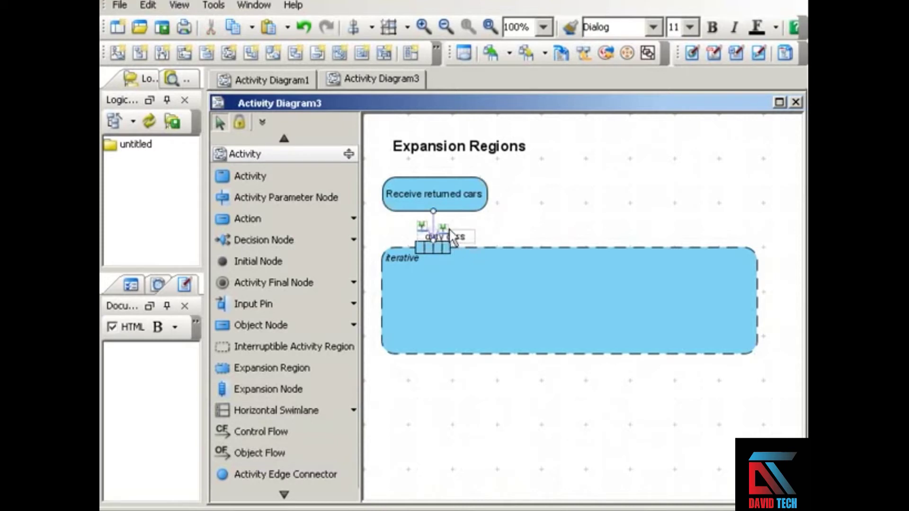
left_click_drag(455, 238, 414, 231)
left_click(508, 205)
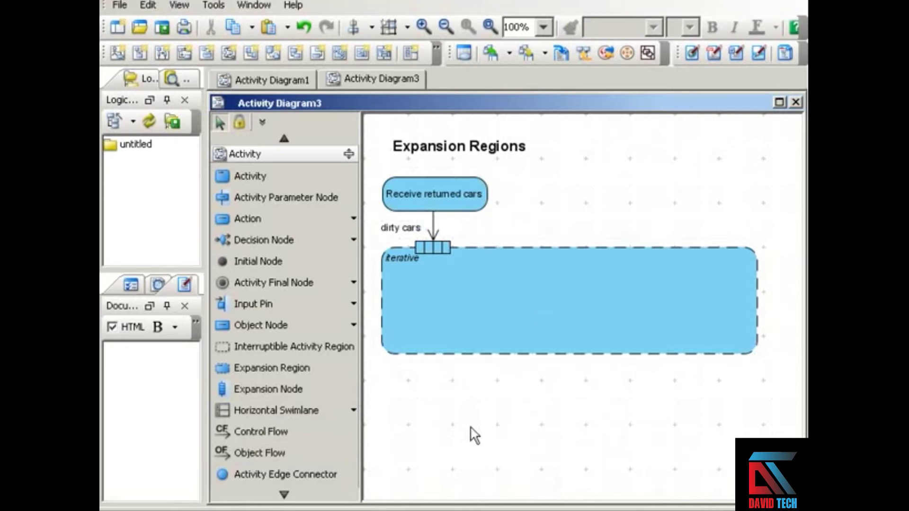
Add 'Wash car' and 'Rinse car' actions side by side inside the iterative region.
left_click(281, 219)
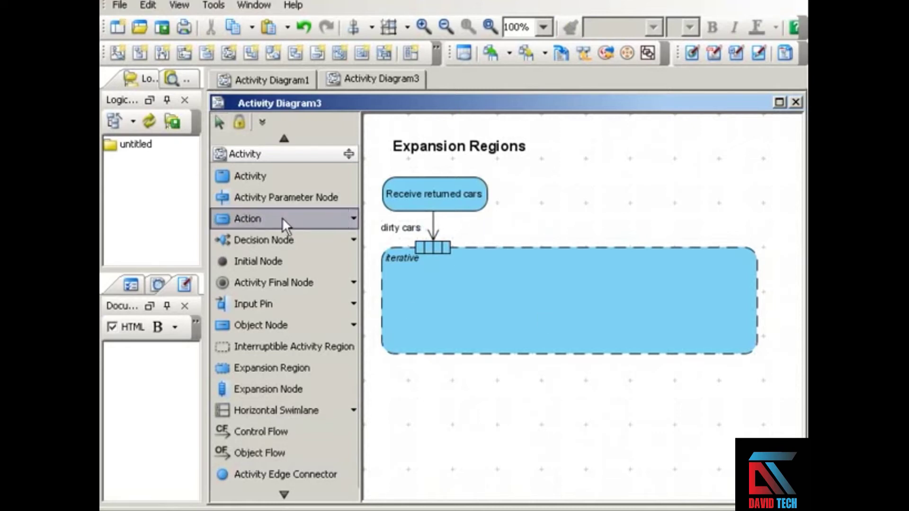
left_click(413, 281)
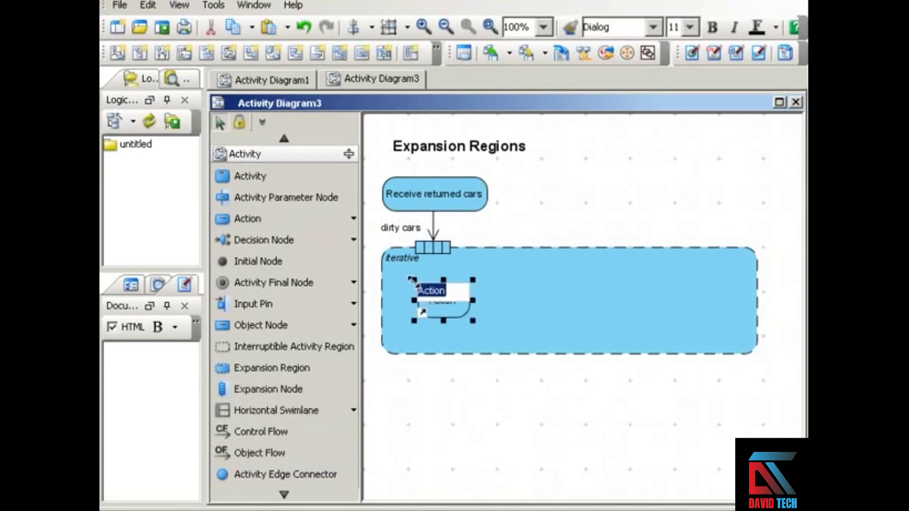
type("Wash car")
key("Return")
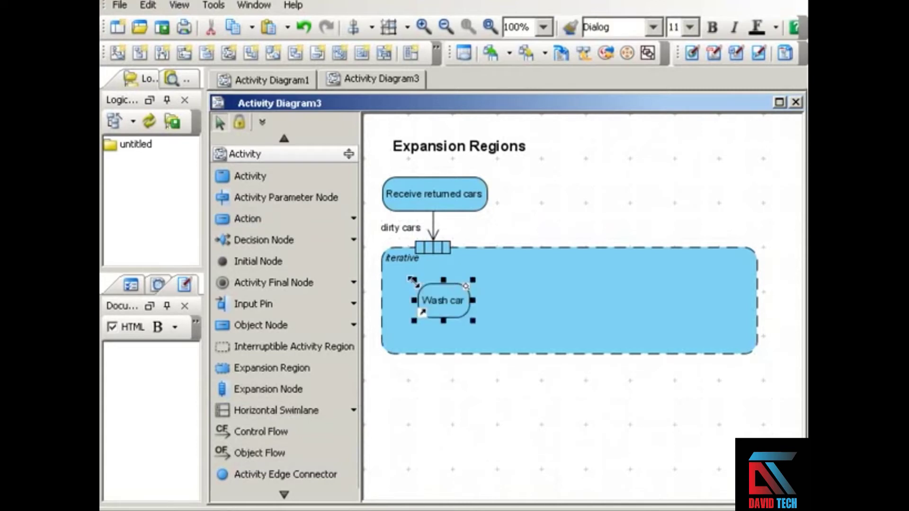
left_click(271, 216)
left_click(501, 280)
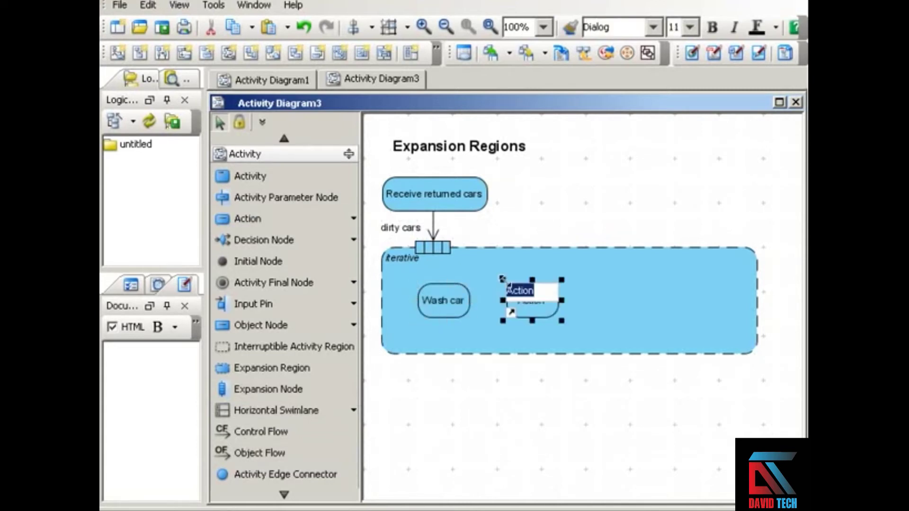
type("Rinse car")
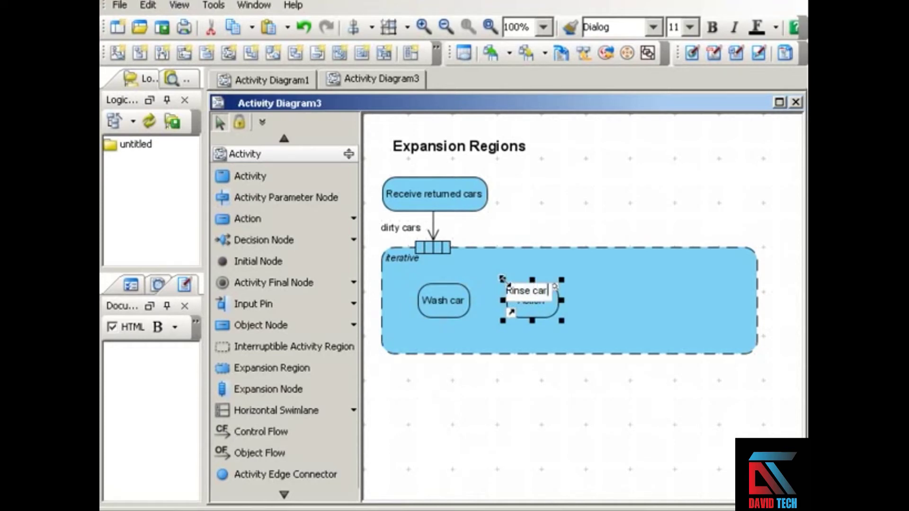
key("Return")
Add 'Dry car' and 'Vacuum car' actions to the right of Rinse car.
left_click(334, 218)
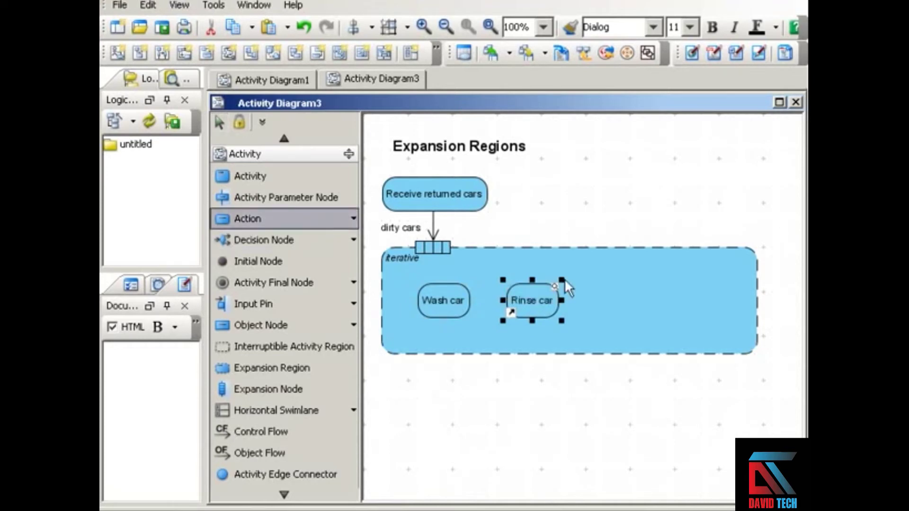
left_click(592, 285)
key("BackSpace")
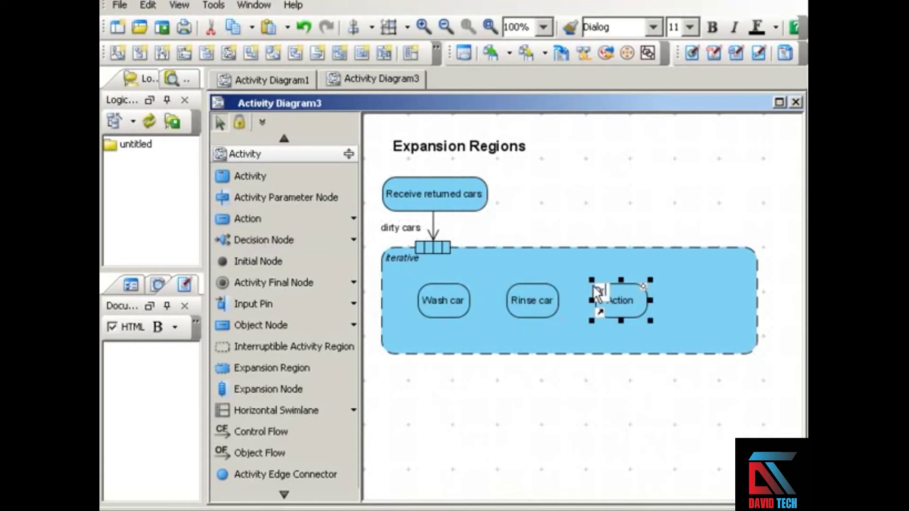
type("Dry car")
key("Return")
left_click(272, 216)
left_click(675, 280)
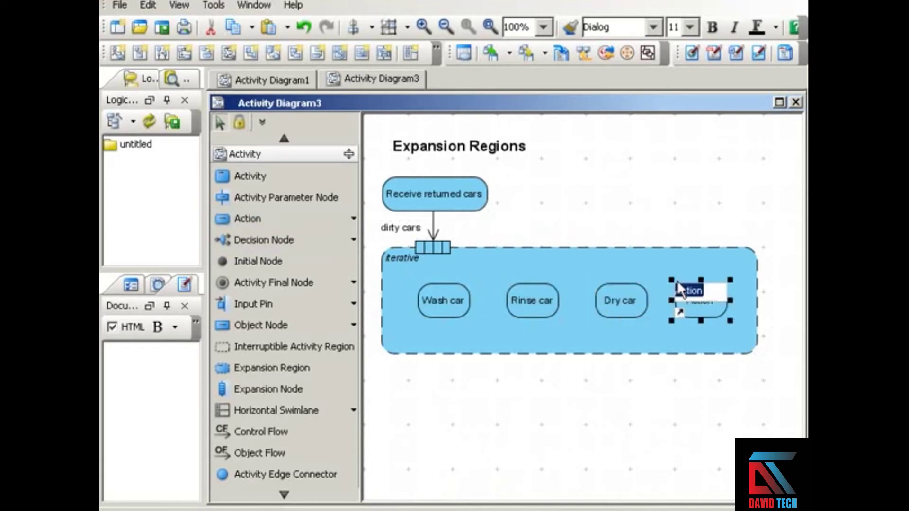
type("Vacuu")
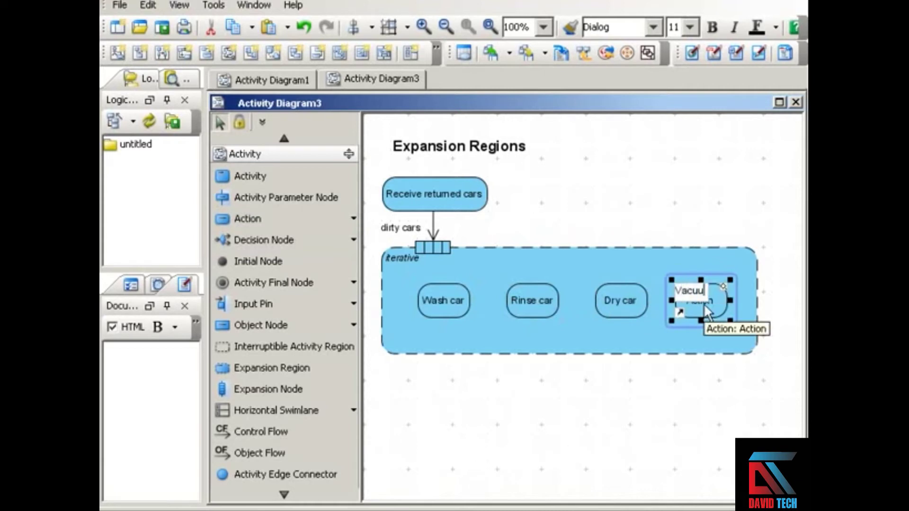
type("m car")
key("Return")
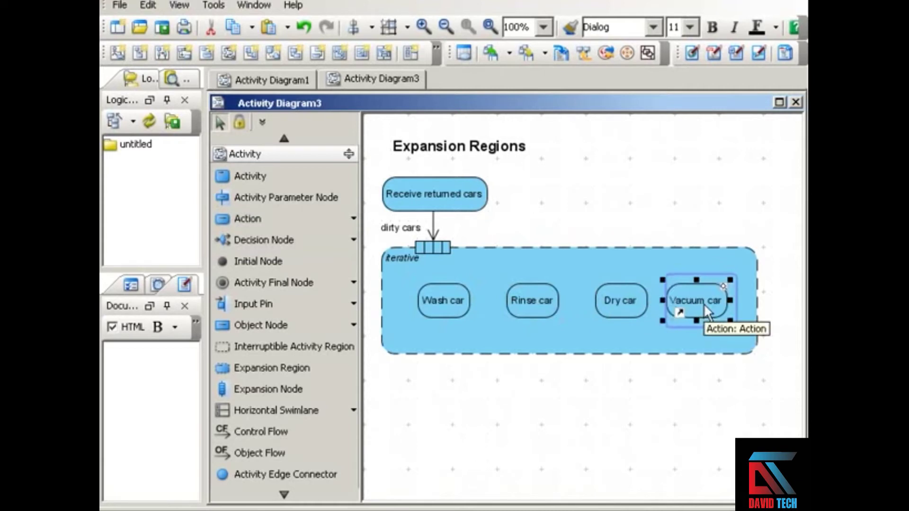
Shift Dry car slightly left to even out the four actions' spacing.
left_click(700, 361)
left_click(529, 298)
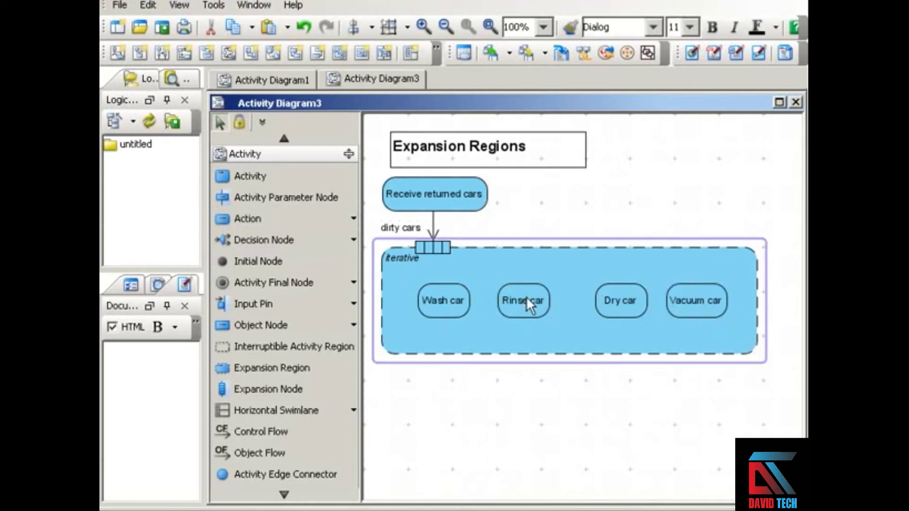
left_click_drag(626, 301, 617, 300)
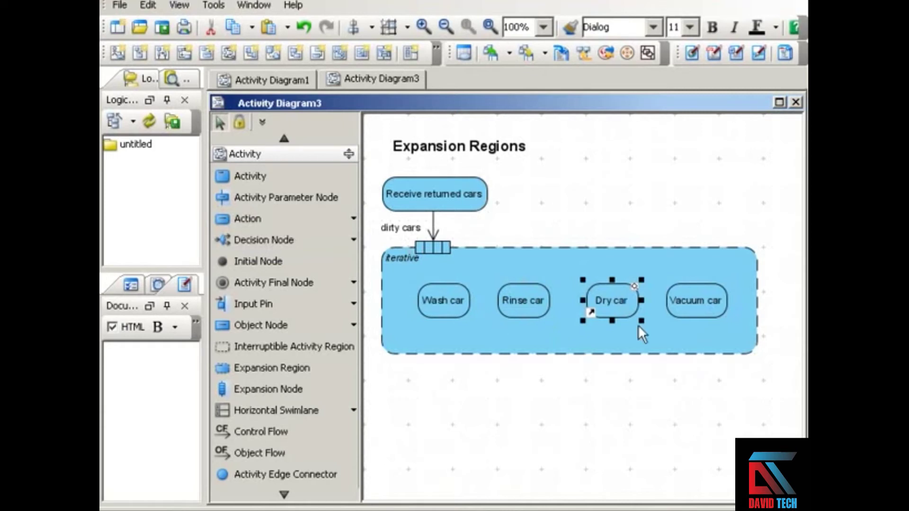
left_click(704, 327)
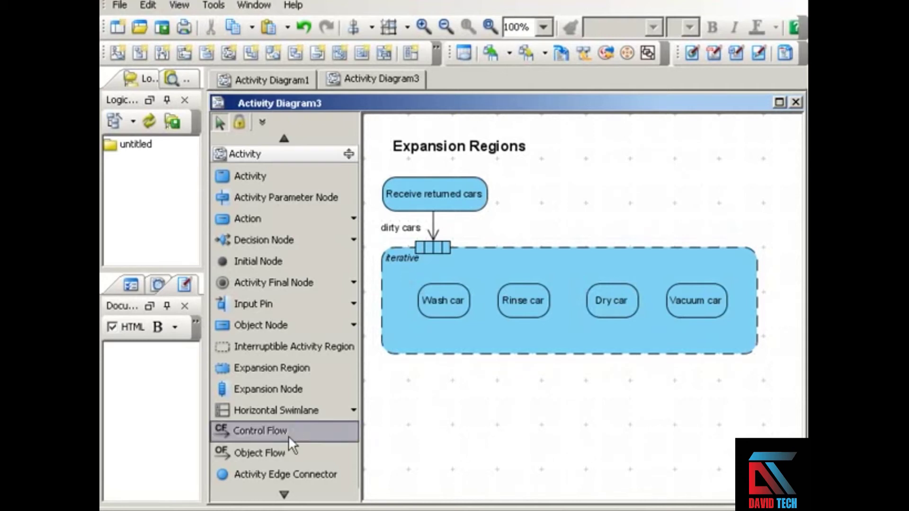
Link the dirty cars node to Wash car, then chain Wash→Rinse→Dry→Vacuum car with control flows.
left_click(264, 451)
left_click_drag(434, 248, 438, 291)
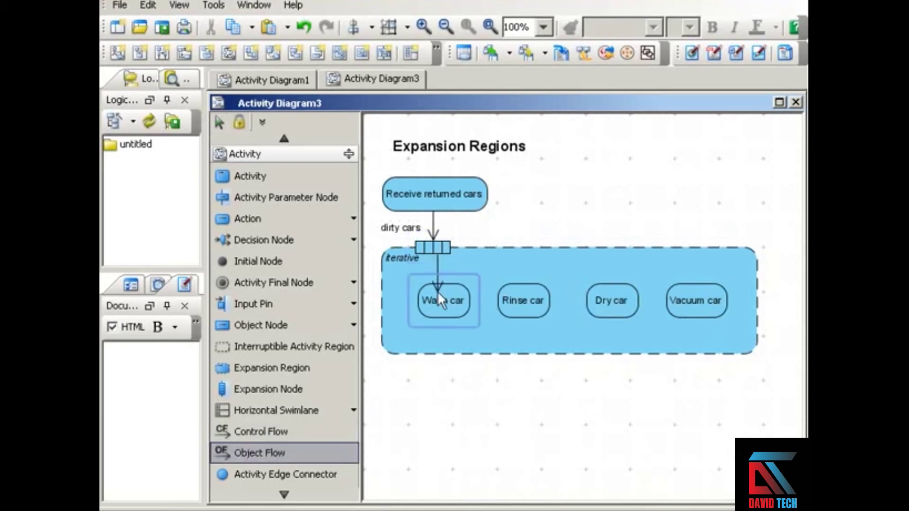
left_click(267, 431)
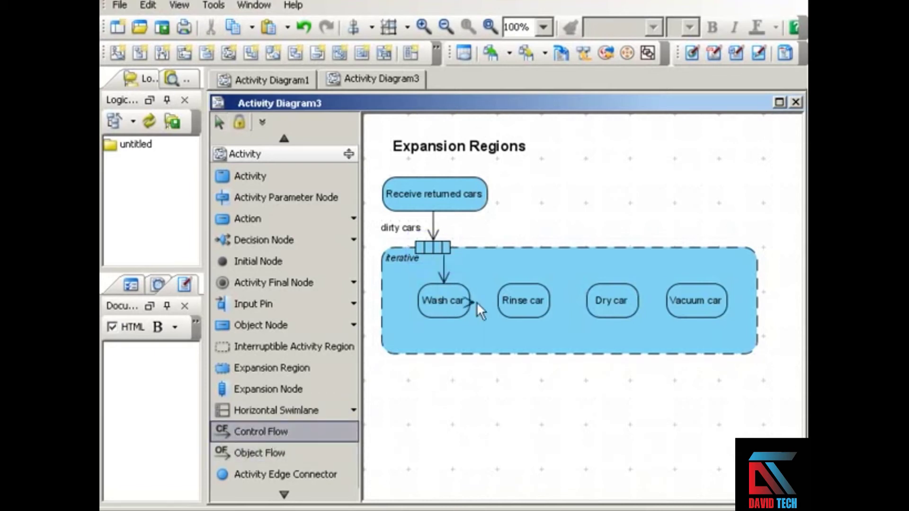
left_click_drag(476, 301, 594, 300)
left_click(305, 426)
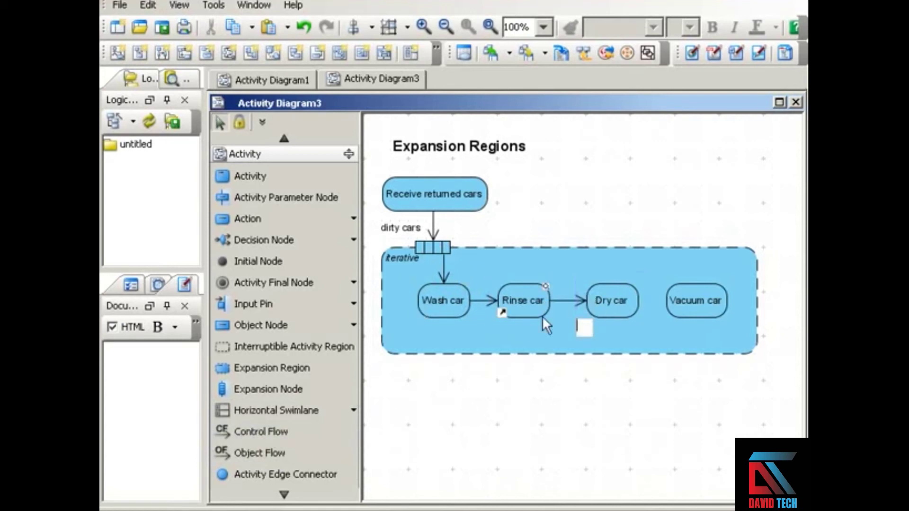
left_click(289, 433)
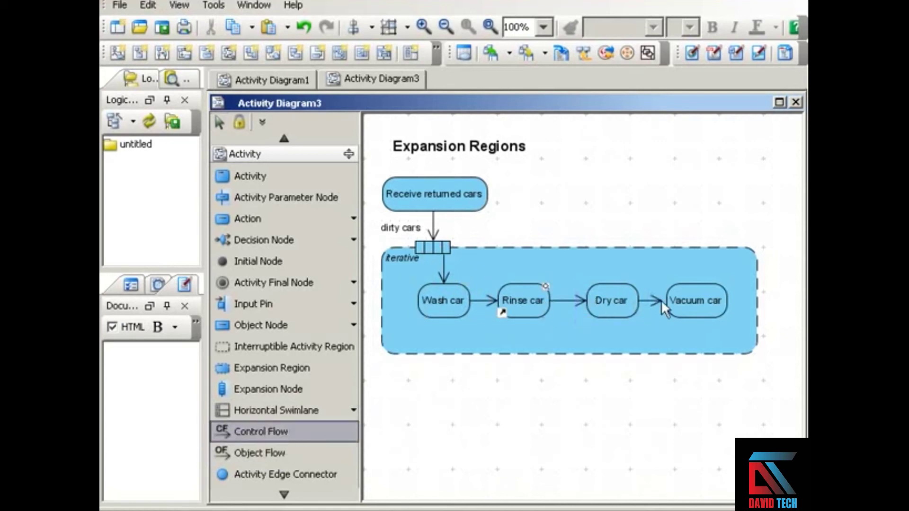
left_click_drag(632, 301, 674, 299)
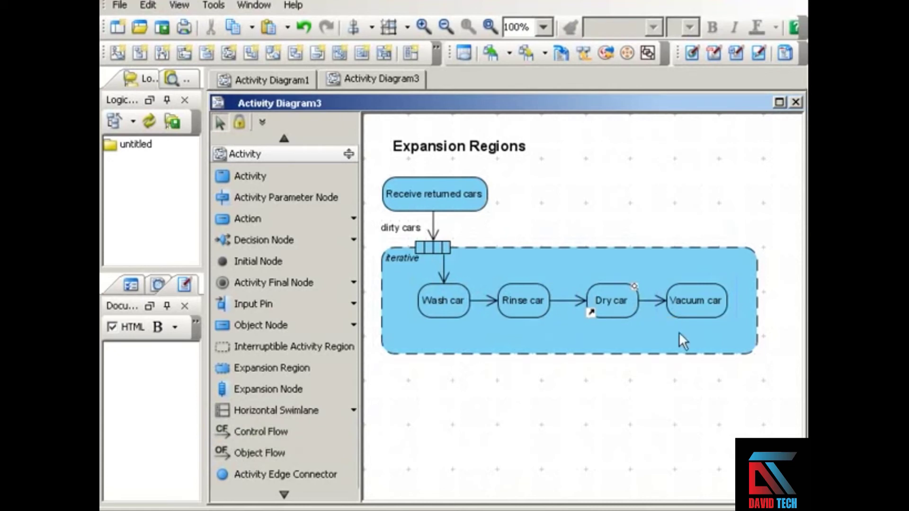
left_click(625, 307)
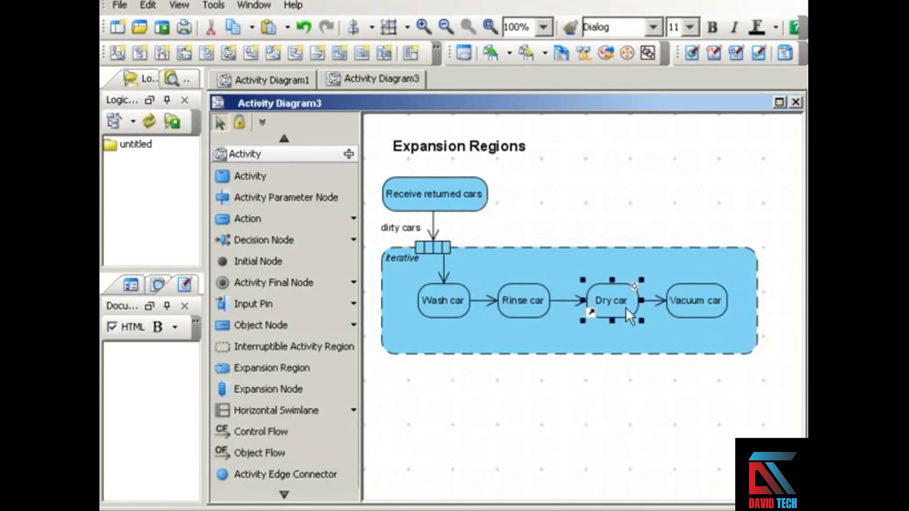
left_click(635, 406)
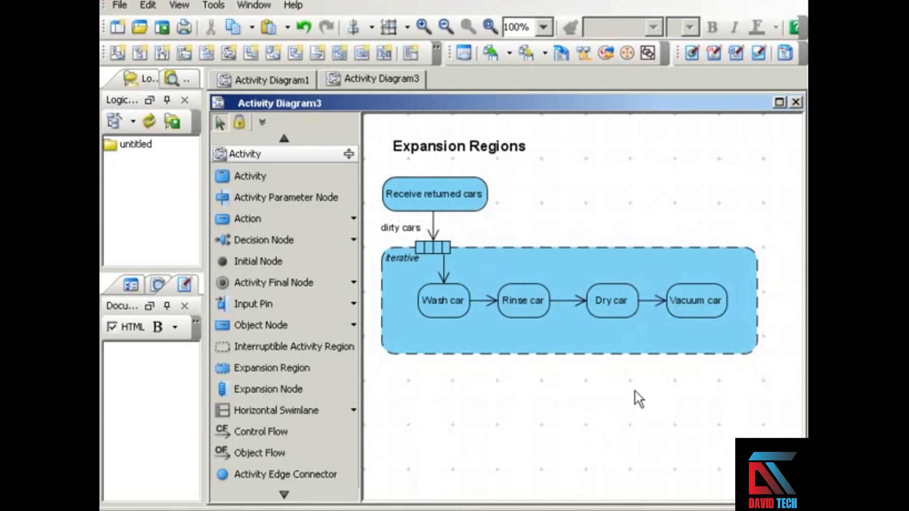
Add an output expansion node on the region's bottom edge, fed by Vacuum car.
left_click(274, 389)
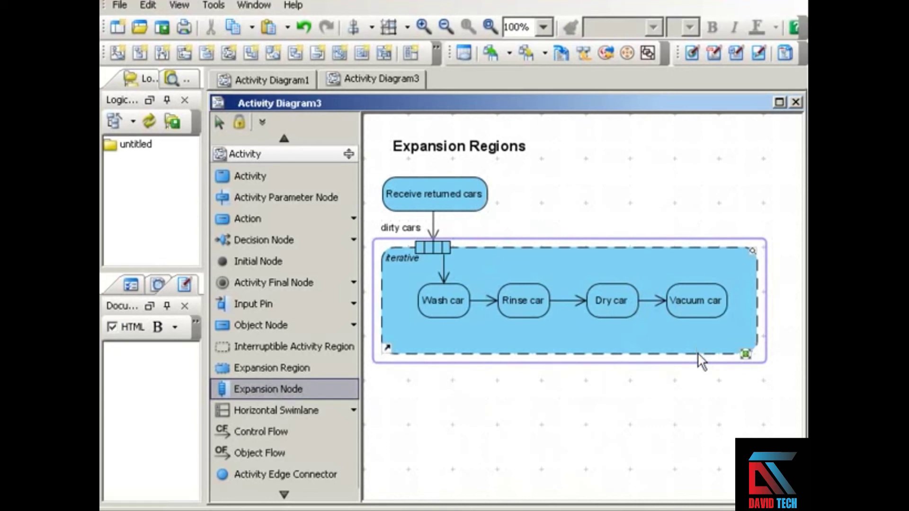
left_click(698, 360)
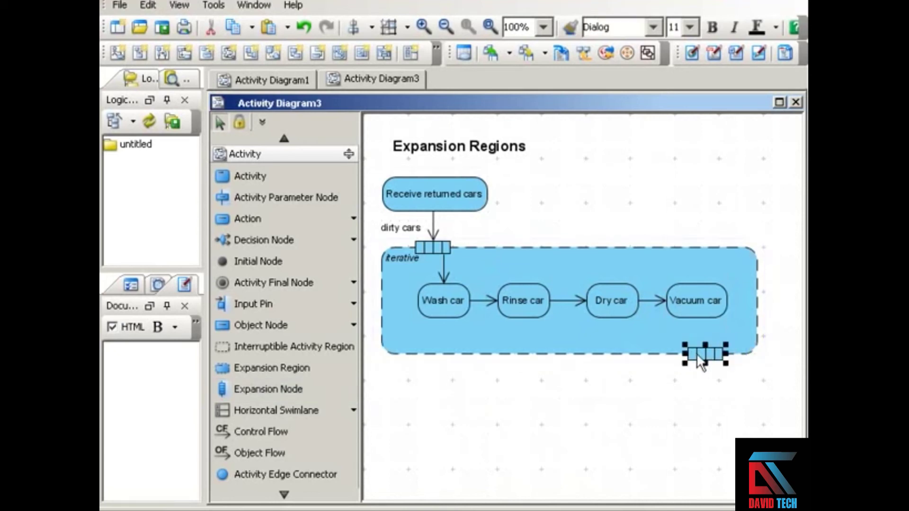
left_click(751, 398)
left_click(260, 452)
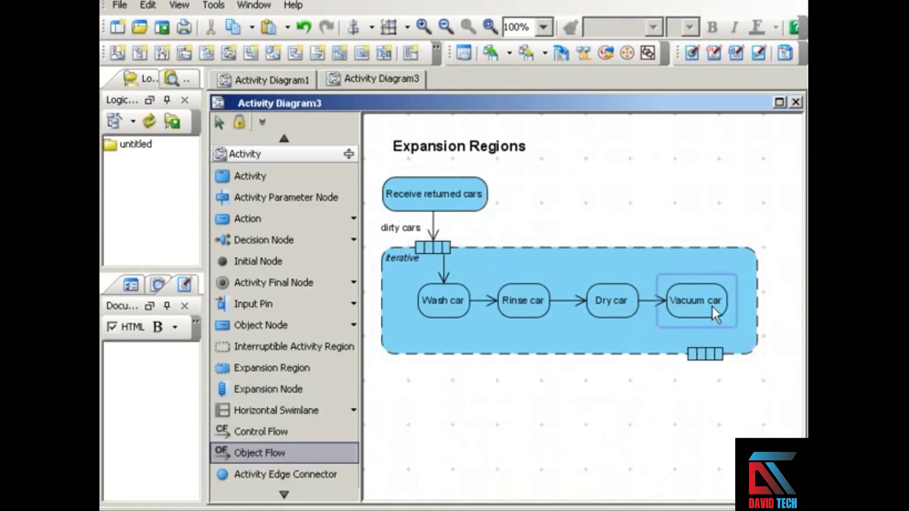
left_click_drag(707, 304, 709, 356)
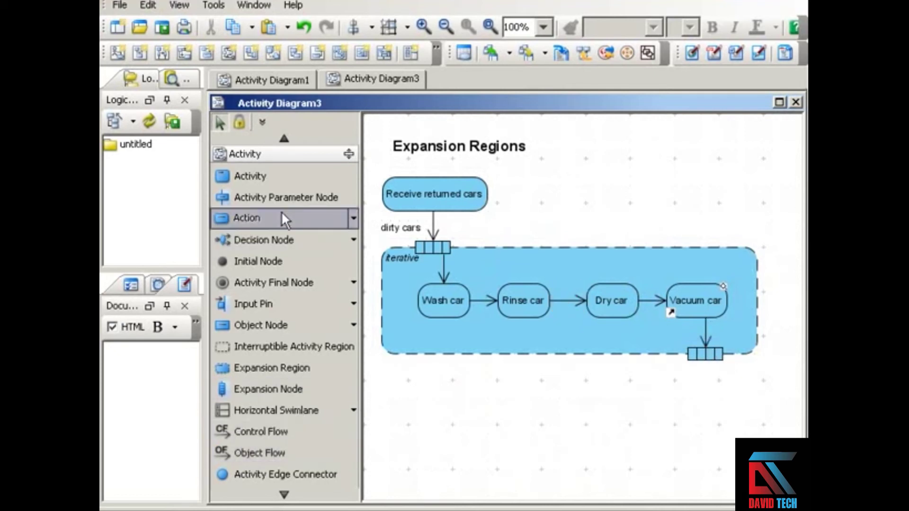
Add a 'Rent cars' action below the expansion region.
left_click(306, 225)
left_click(690, 408)
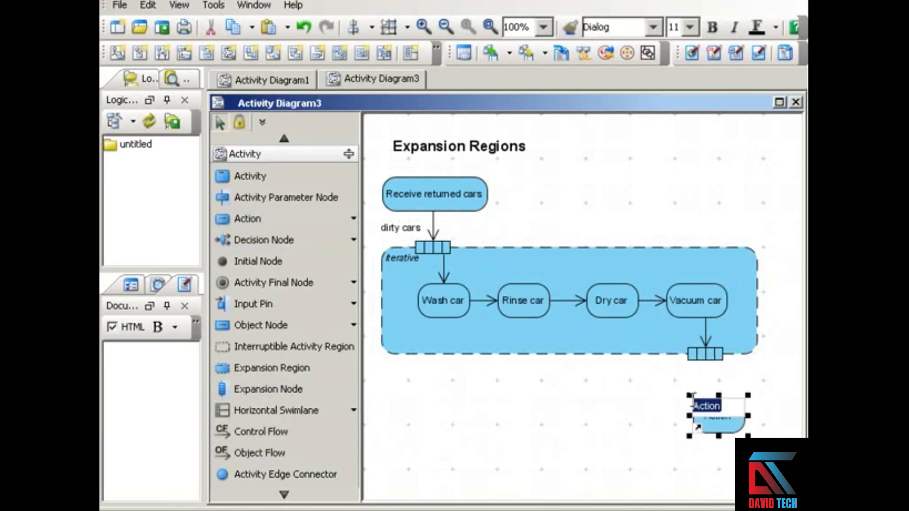
type("Rent")
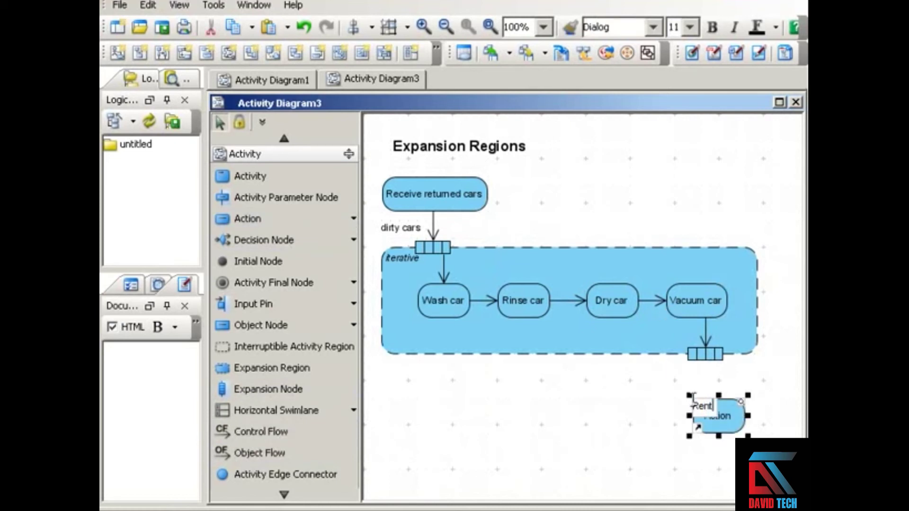
type(" cars")
key("Return")
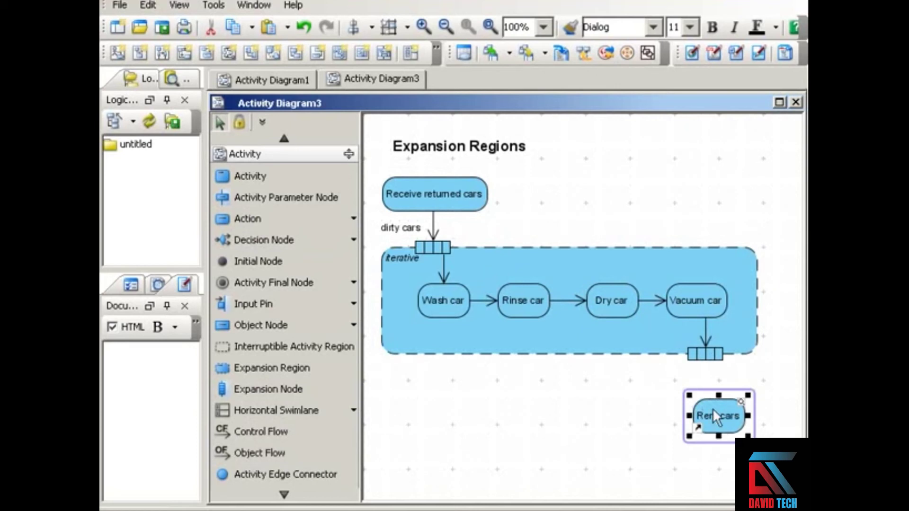
left_click_drag(706, 408, 698, 409)
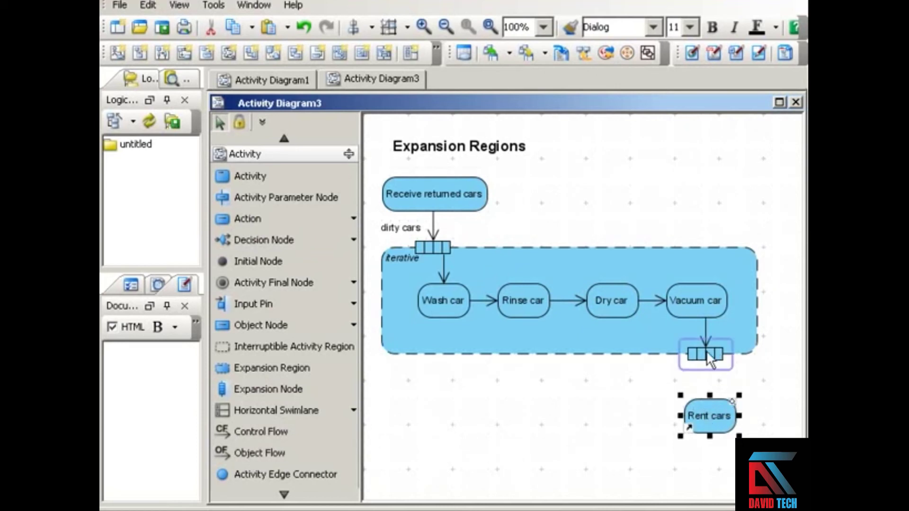
Connect the output node to Rent cars with an object flow named 'clean cars'.
left_click(259, 452)
left_click_drag(704, 354, 710, 415)
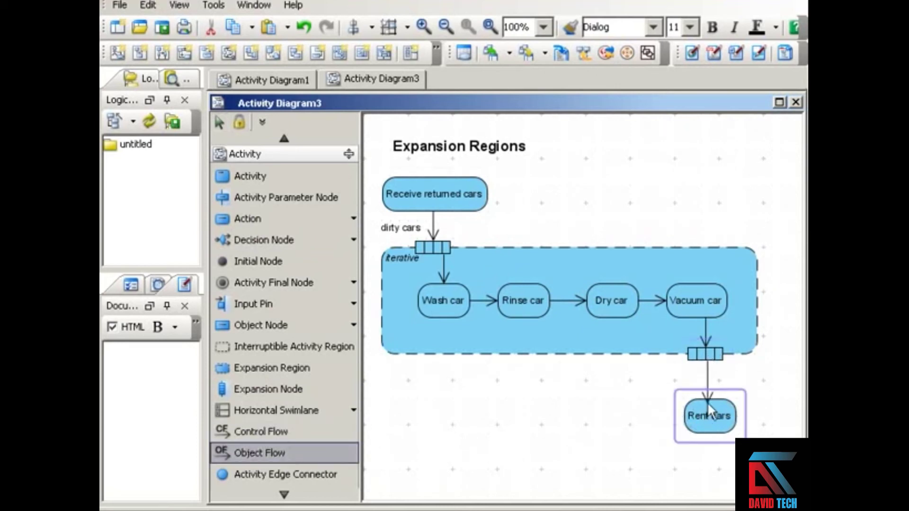
type("cl")
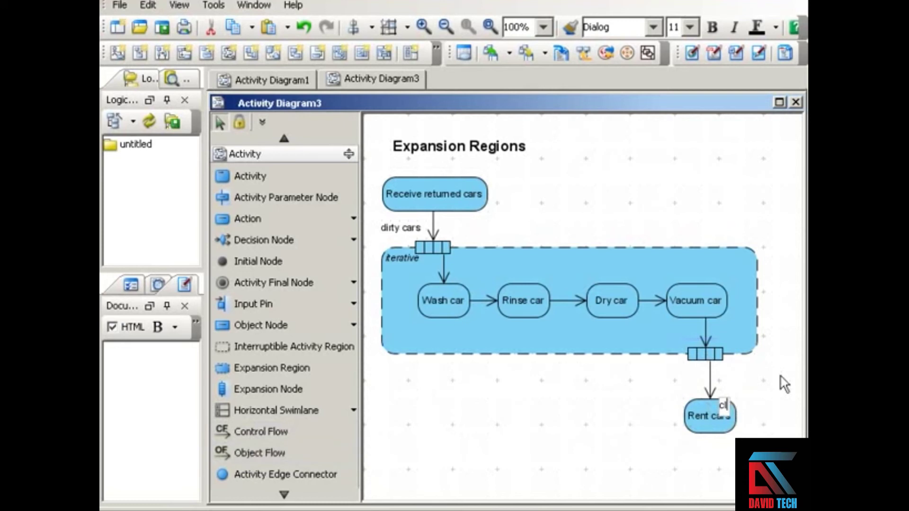
type("ean cars")
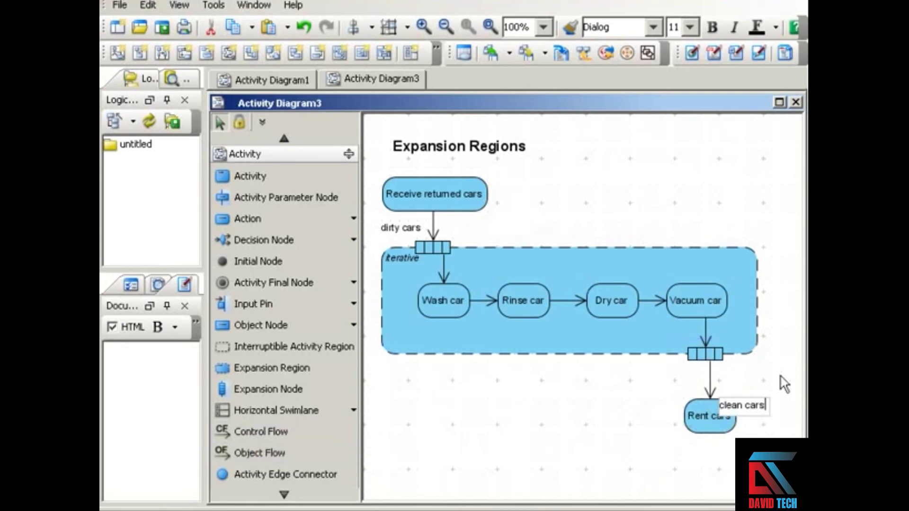
left_click(780, 381)
left_click_drag(728, 403, 748, 361)
Set the 'clean cars' label beside the output expansion node and clear the selection.
left_click(640, 390)
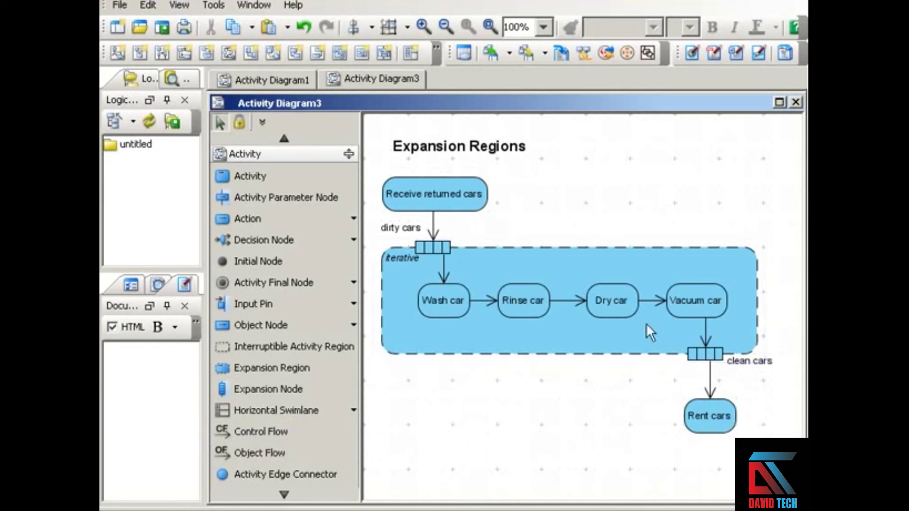
left_click(673, 324)
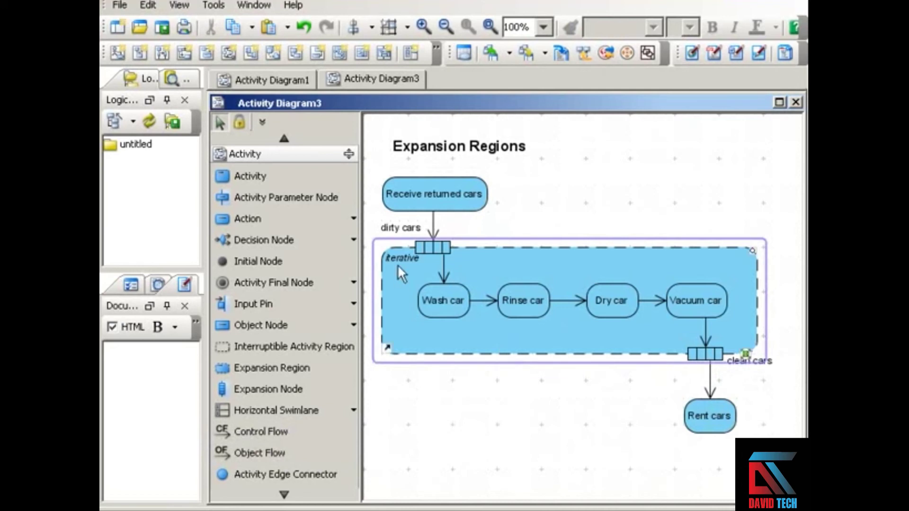
left_click(744, 341)
left_click(756, 382)
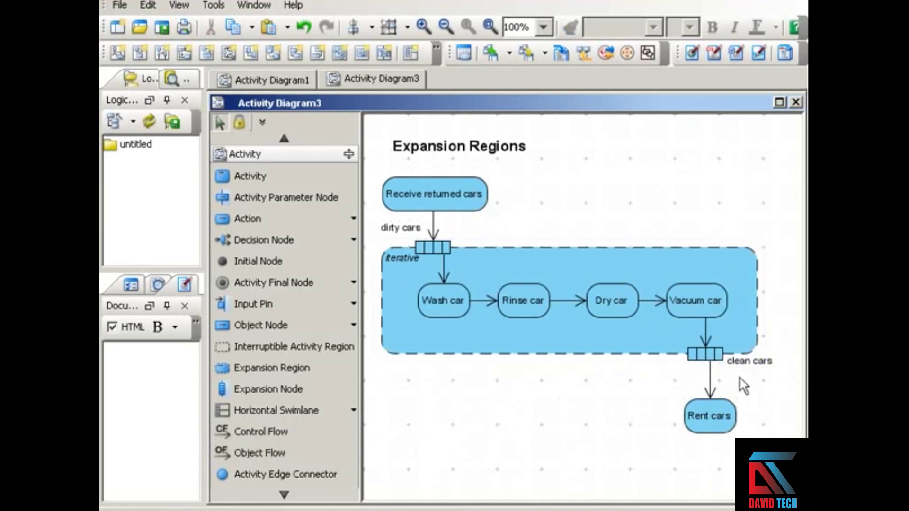